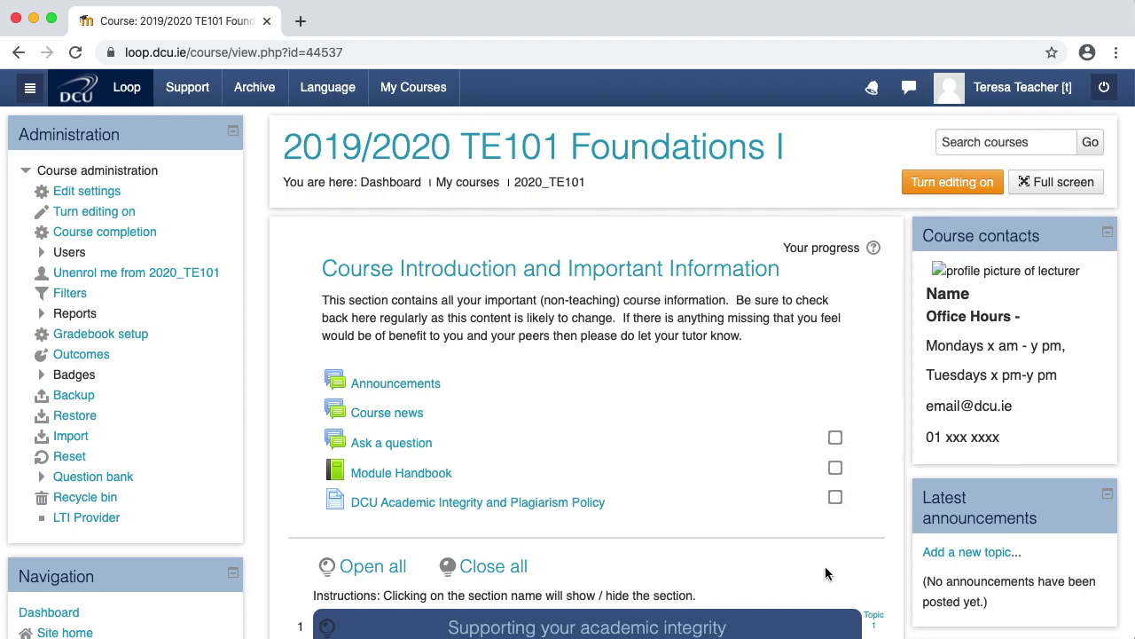
Open Foundations I Assignment 03 - Historical Perspectives of National Identity and view all of its submissions
scroll(559, 453, down, 6)
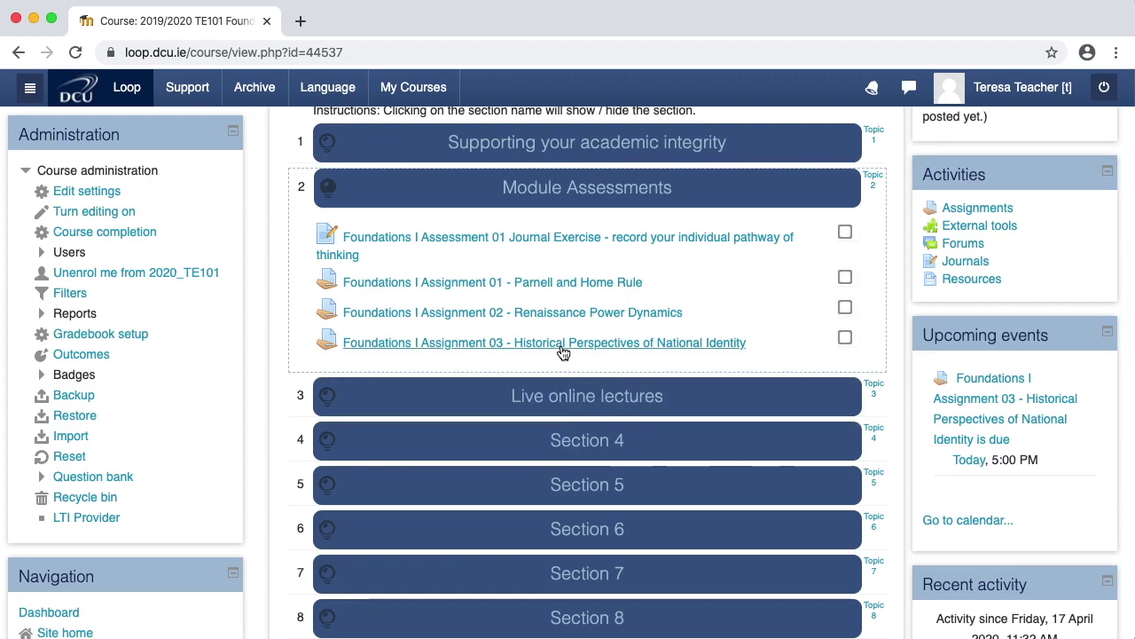
click(563, 343)
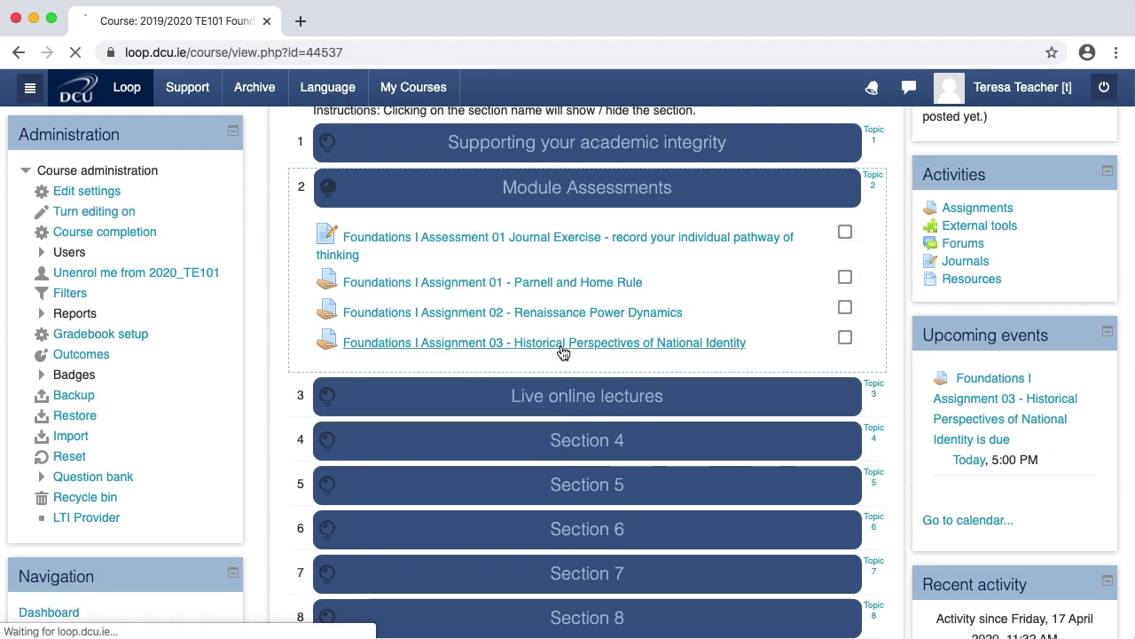
scroll(560, 462, down, 3)
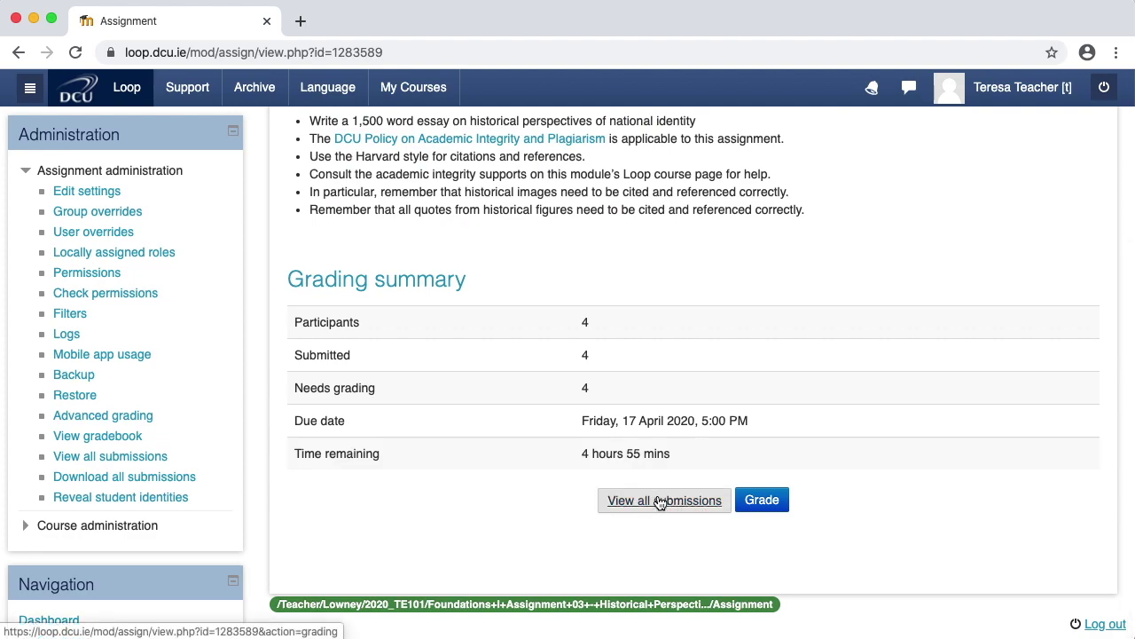
click(660, 501)
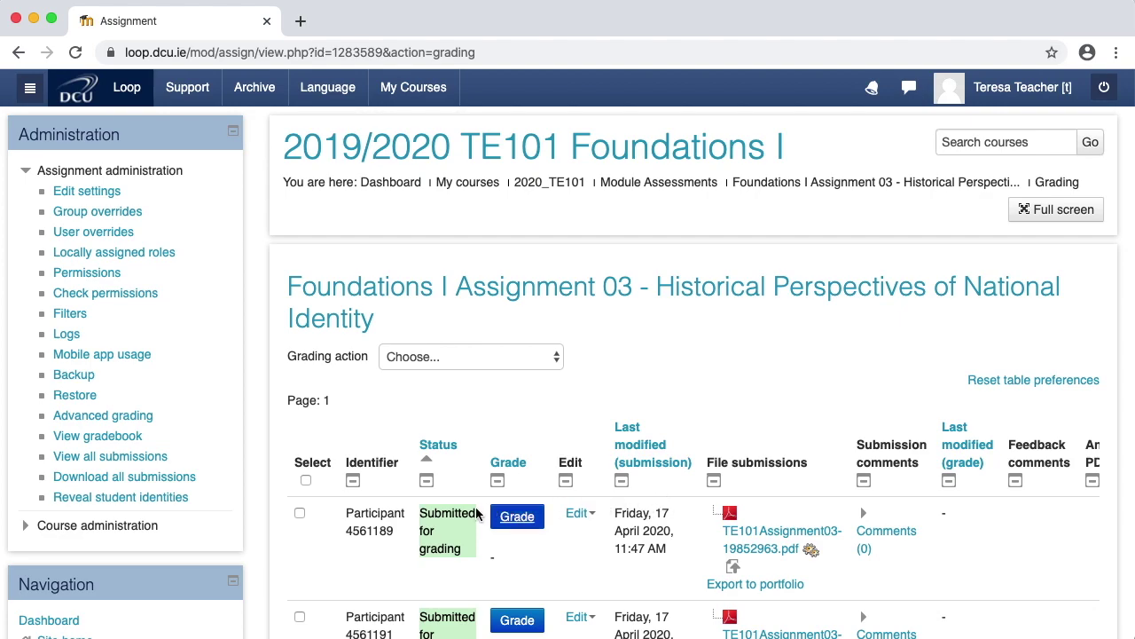
Review the anonymous identifiers and the download options of the submissions table, and download all submissions
drag(394, 536, 348, 505)
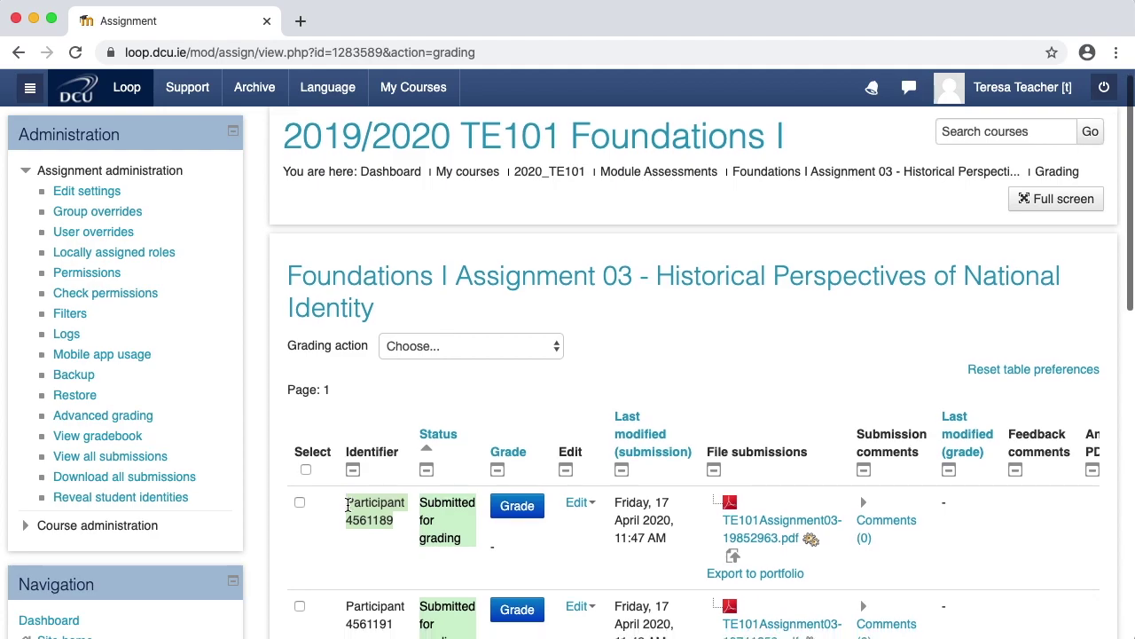
scroll(348, 506, down, 10)
scroll(348, 506, down, 2)
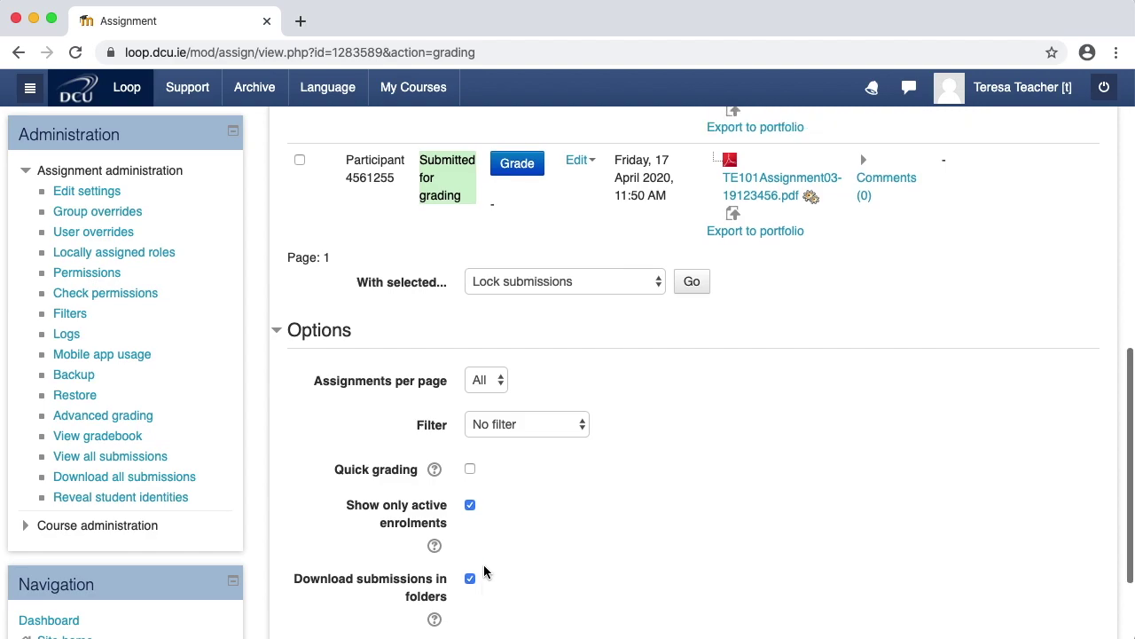
scroll(485, 570, up, 11)
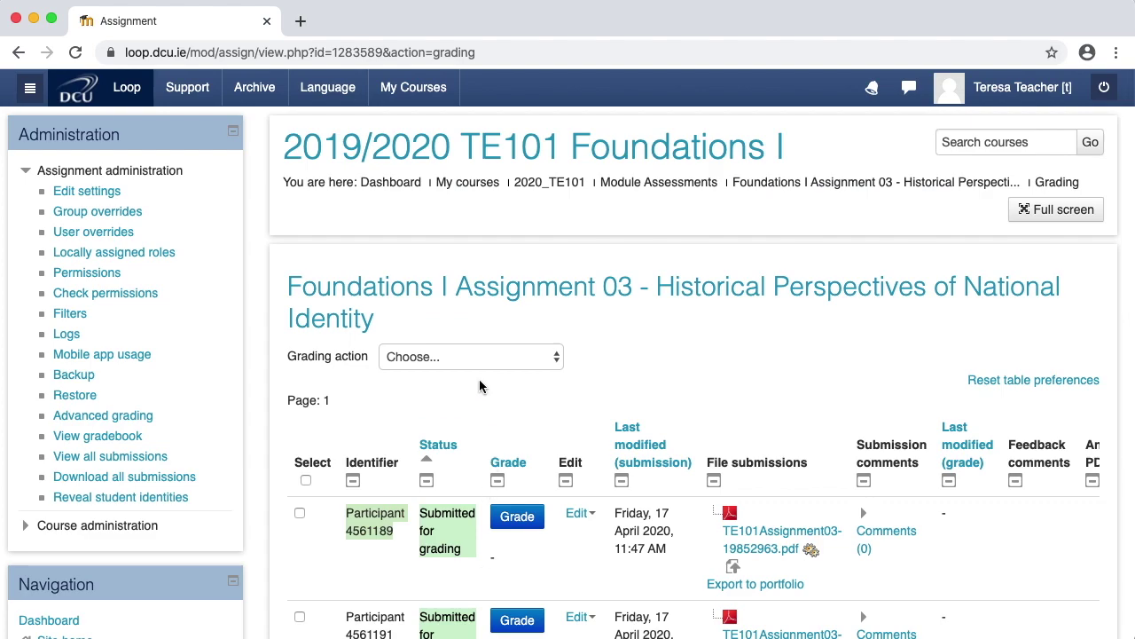
click(554, 358)
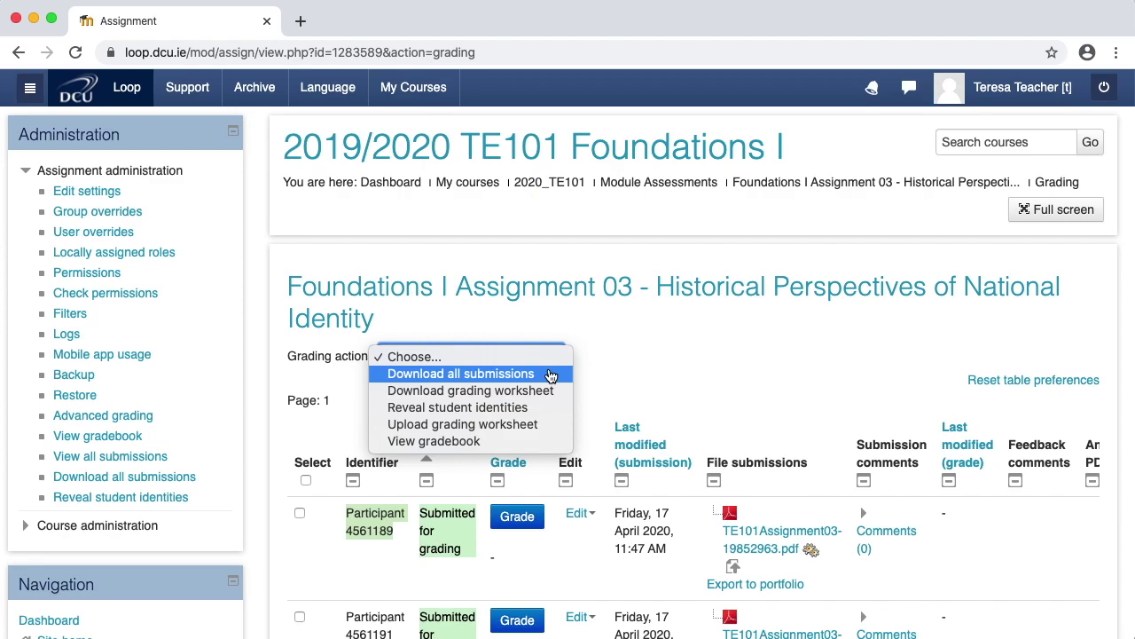
click(550, 373)
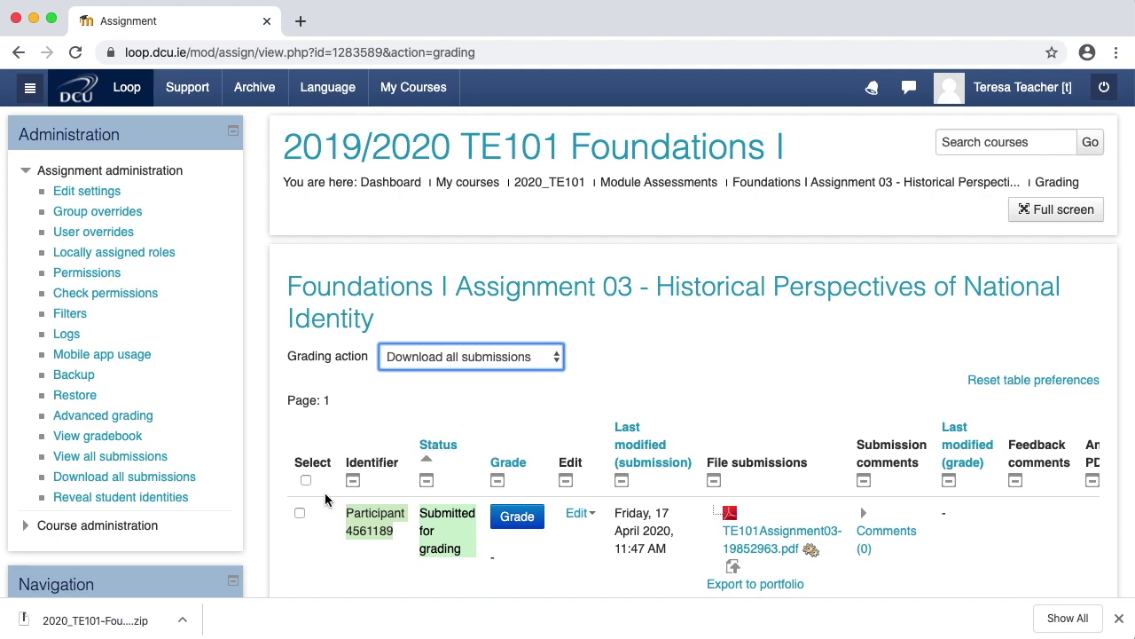
Extract the downloaded submissions archive and open the first participant's folder inside it
click(92, 621)
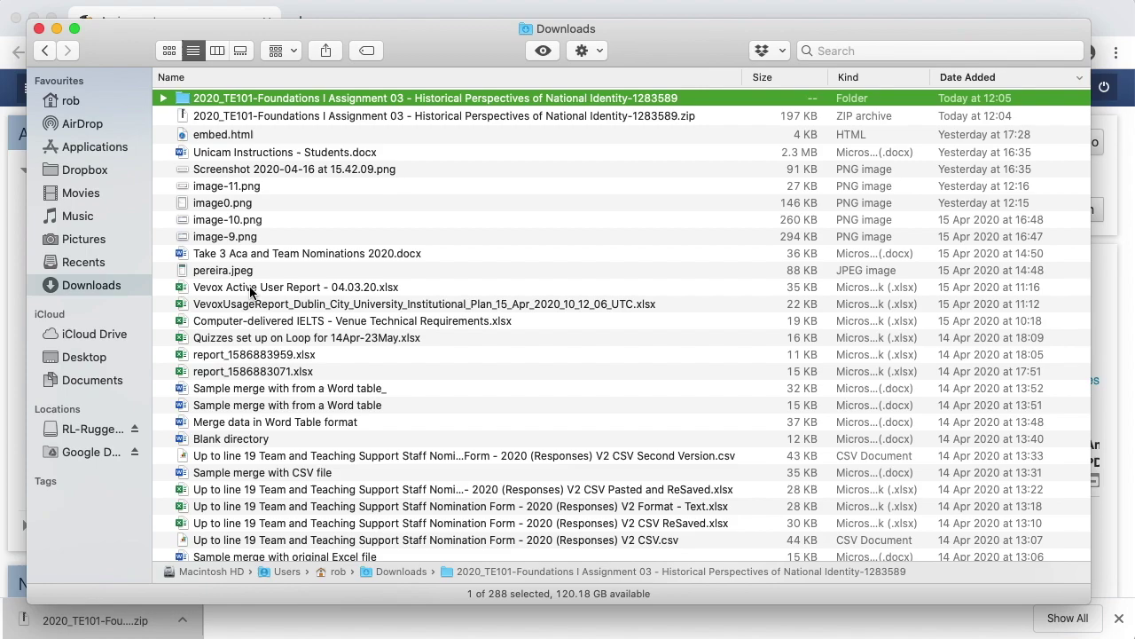
double_click(326, 99)
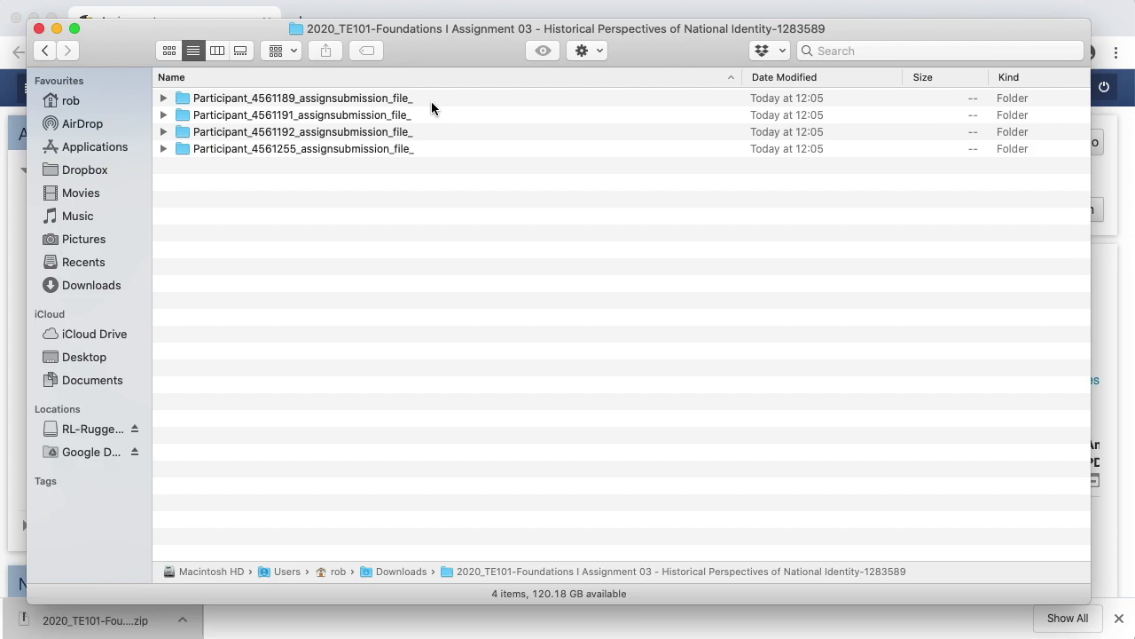
double_click(403, 98)
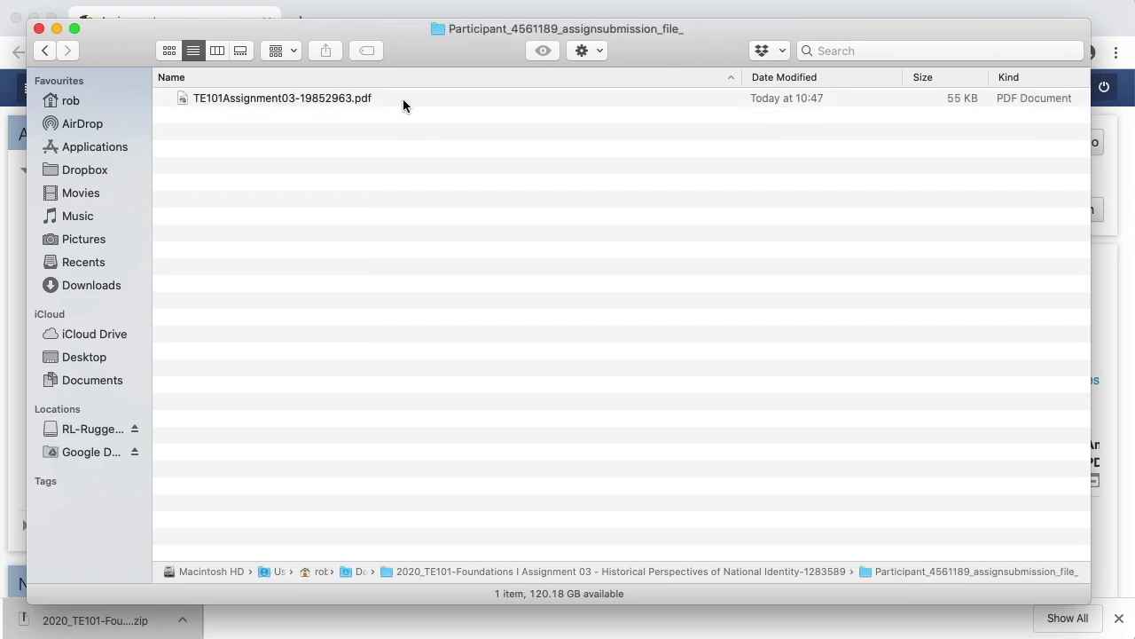
click(403, 100)
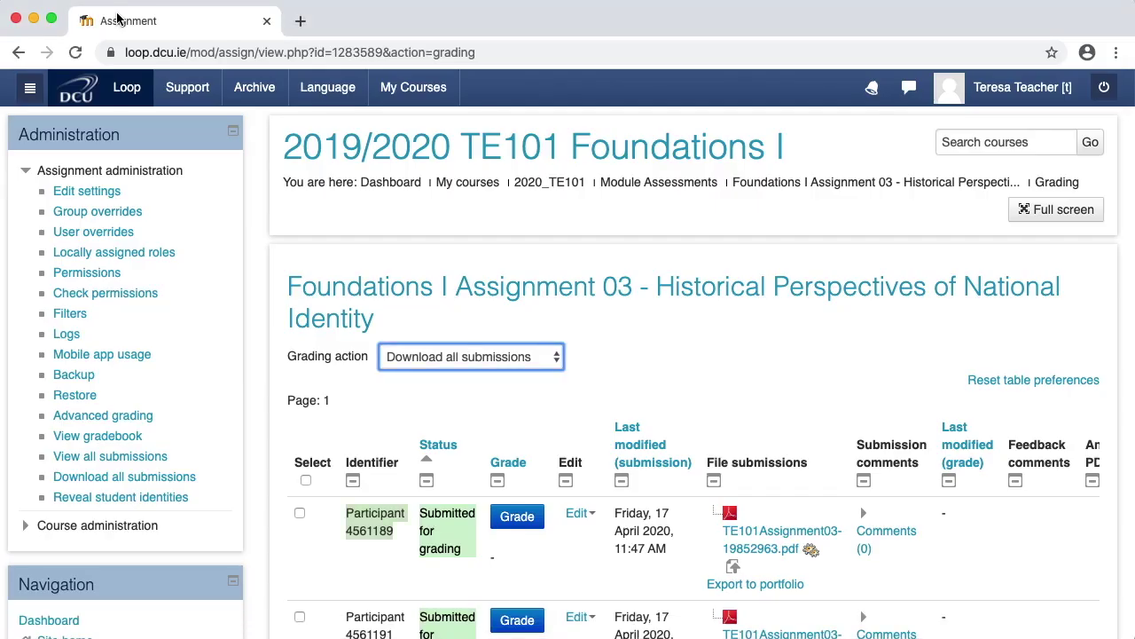
Return to the assignment in Chrome, download the grading worksheet and open the downloaded CSV in Excel
click(263, 95)
click(554, 362)
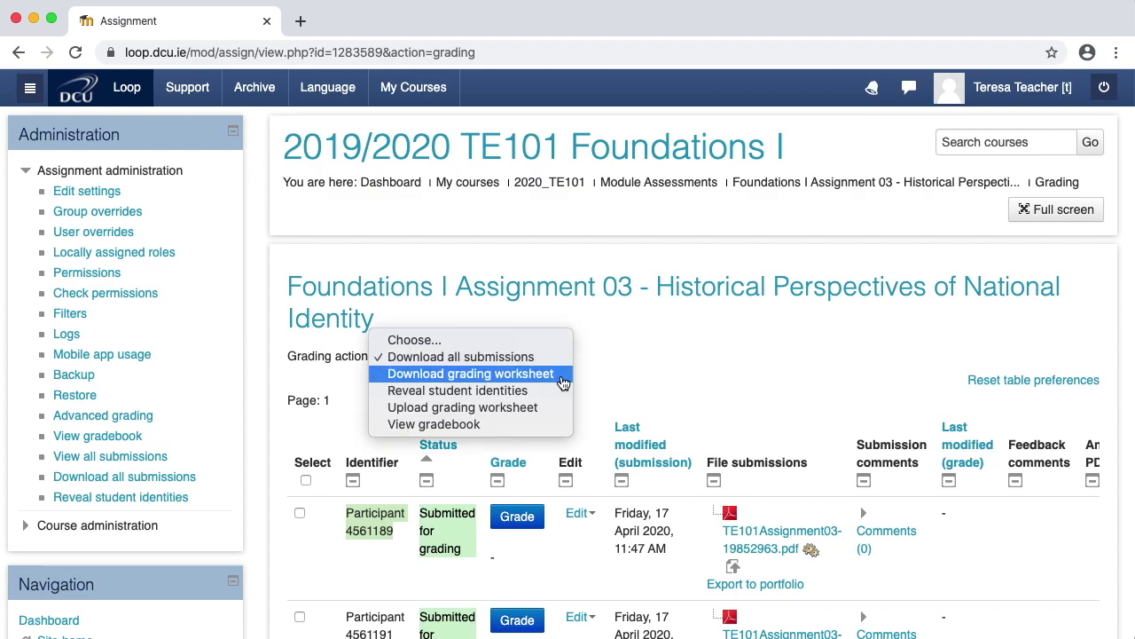
click(562, 373)
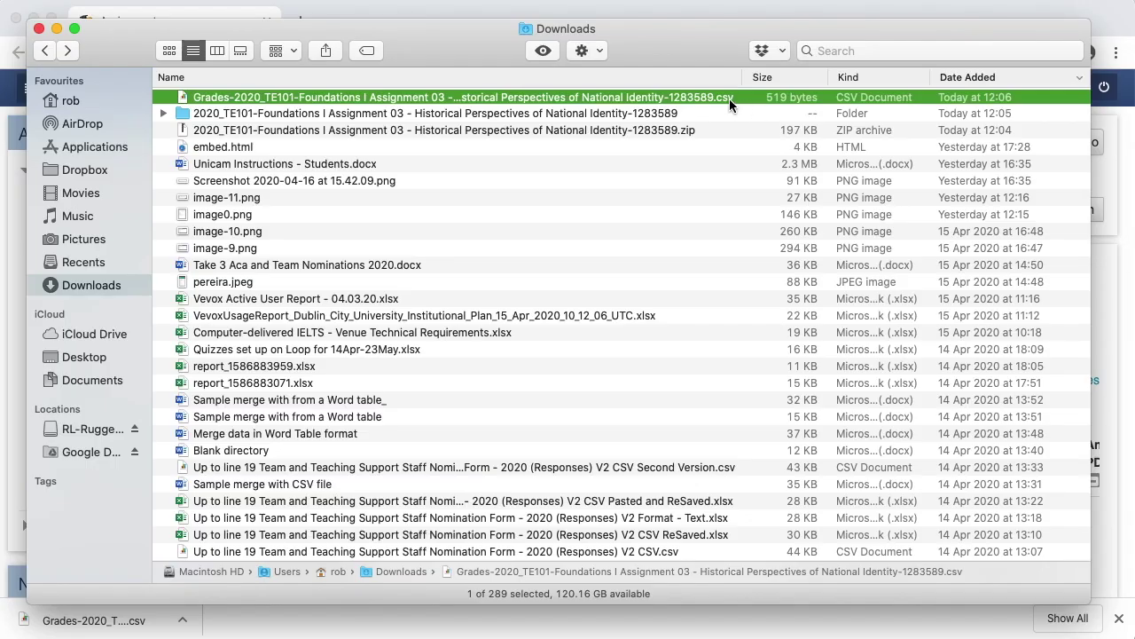
right_click(729, 99)
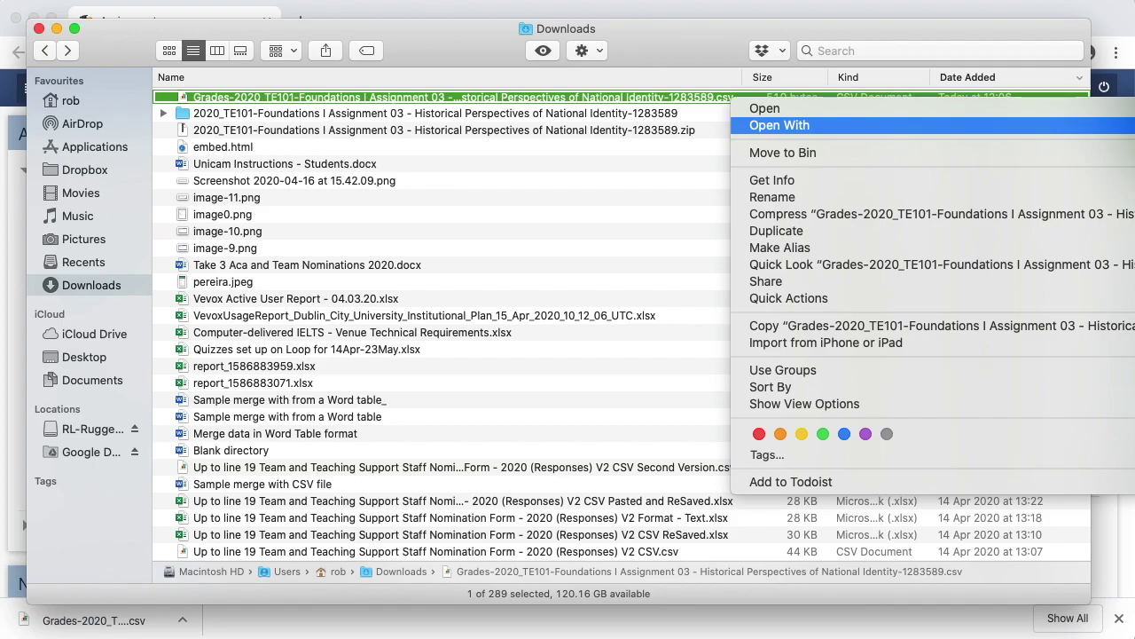
click(765, 109)
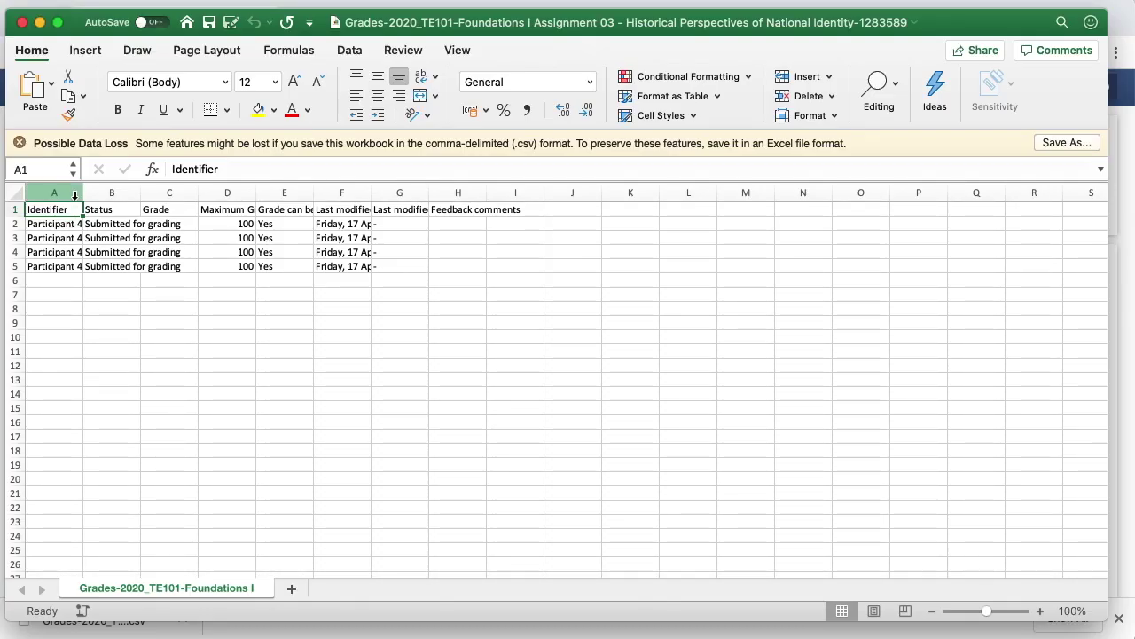
Auto-fit the widths of columns A to H in the grading worksheet
drag(74, 195, 452, 194)
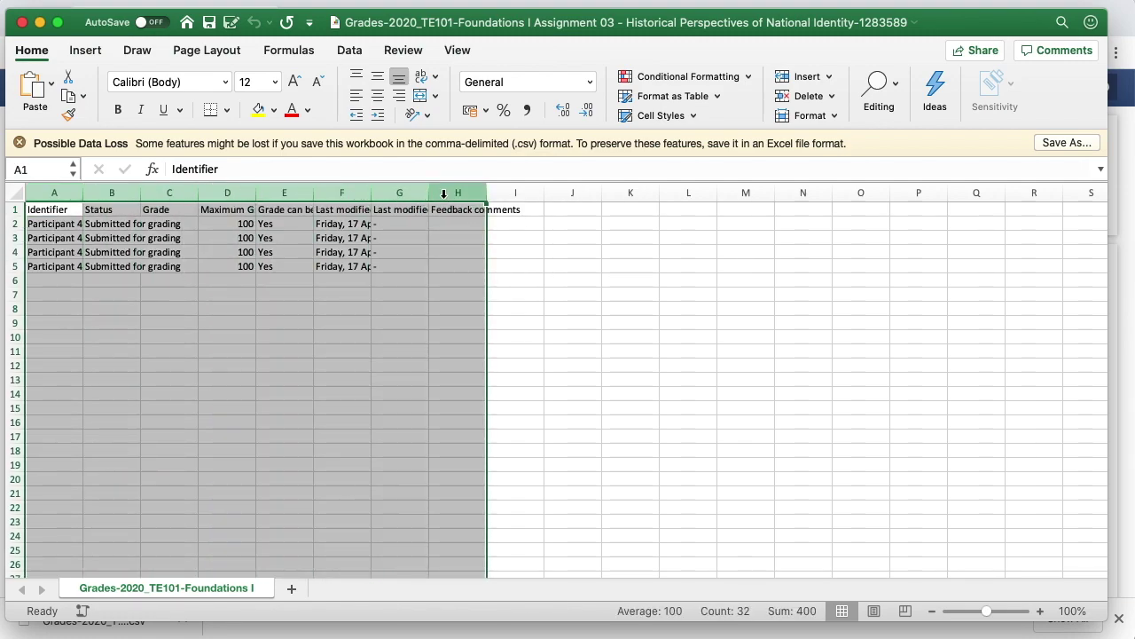
click(834, 116)
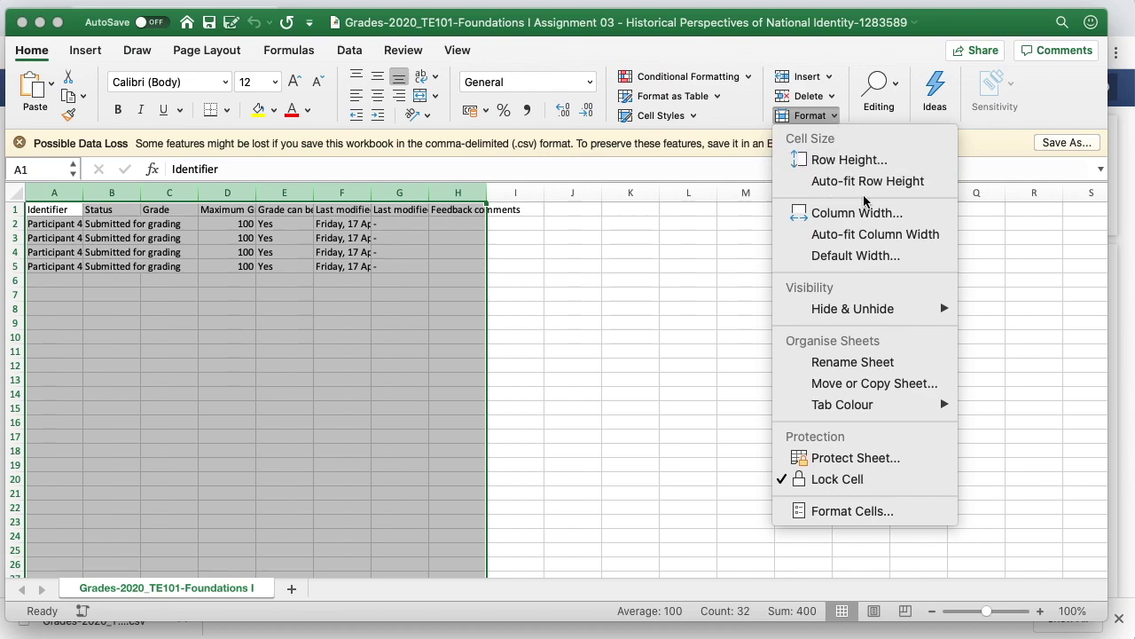
click(869, 234)
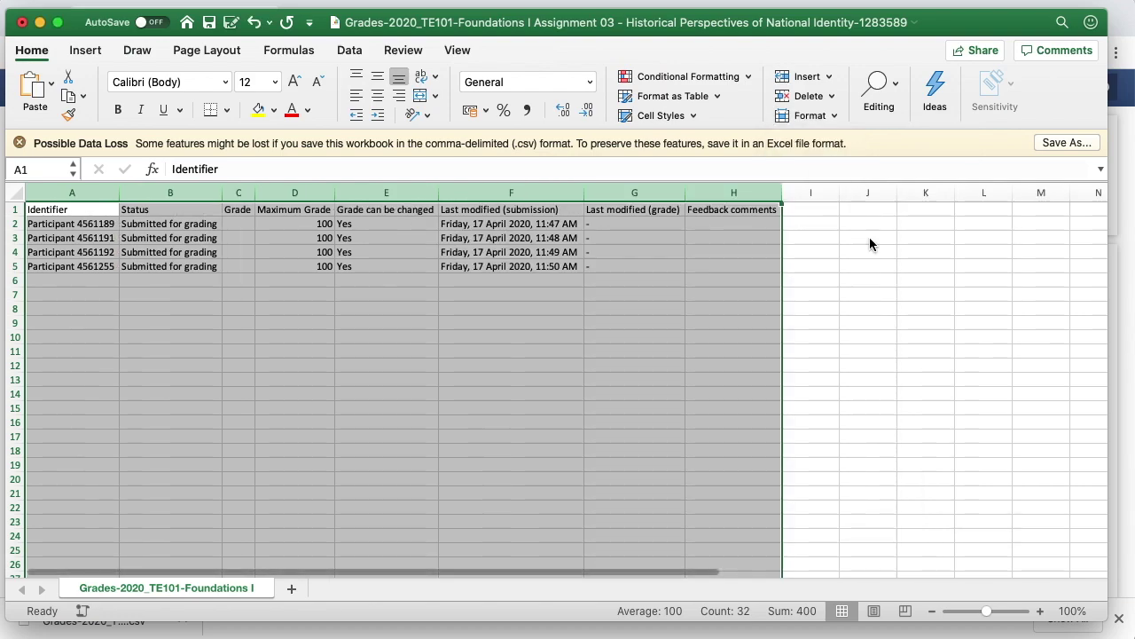
click(55, 208)
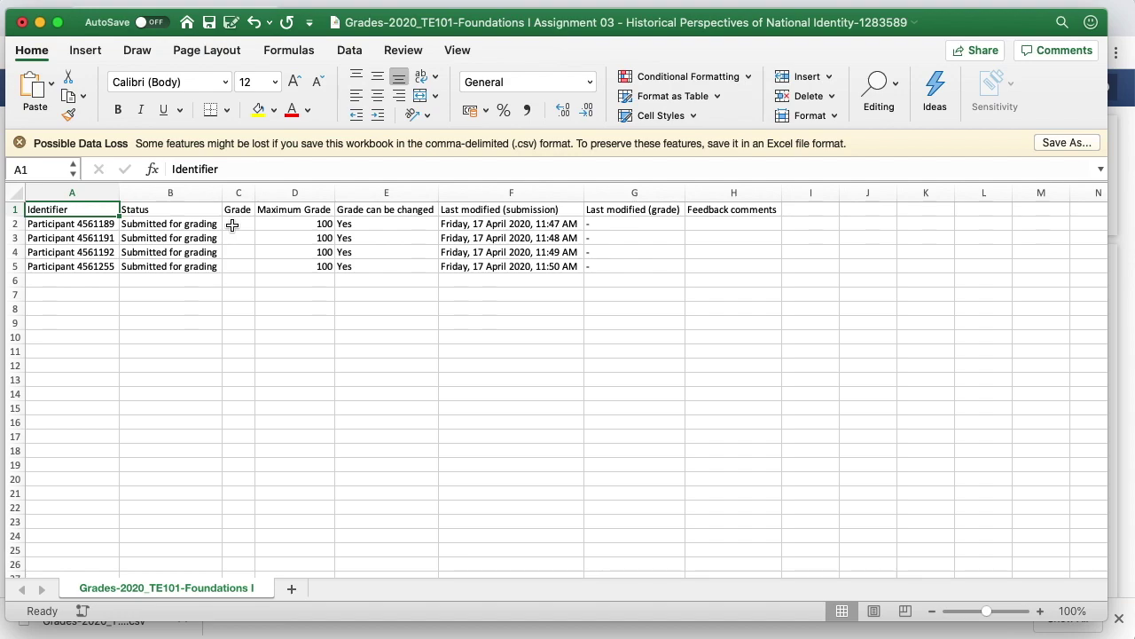
Enter the grades 55, 60, 47 and 53 for the four participants in cells C2 to C5
click(232, 226)
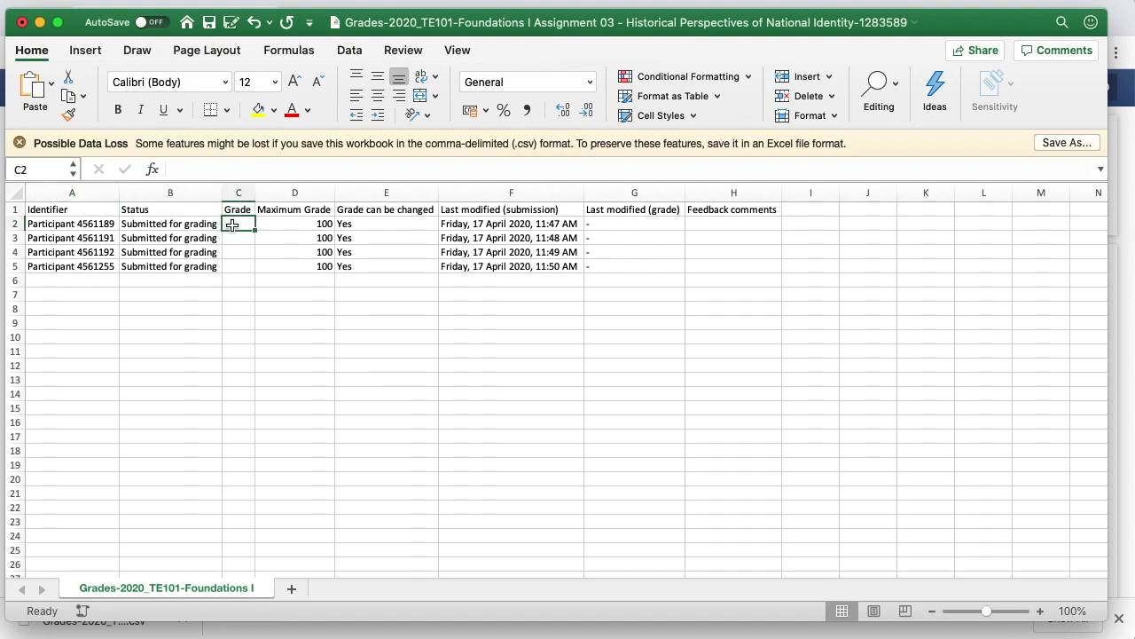
text(55)
key(Return)
text(60)
key(Return)
text(47)
key(Return)
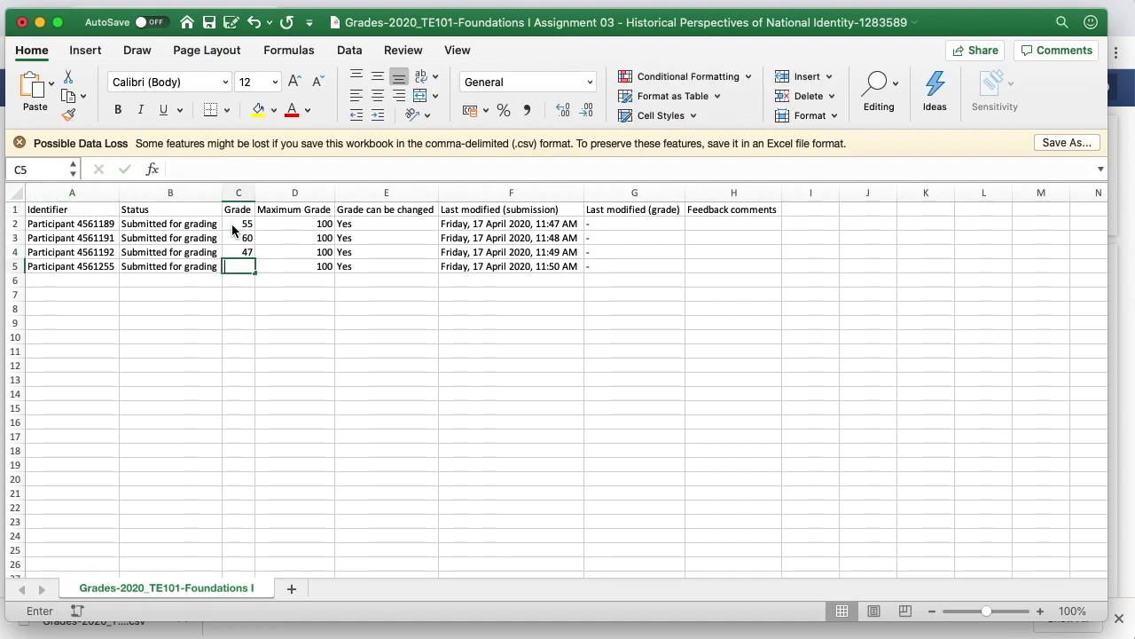
text(53)
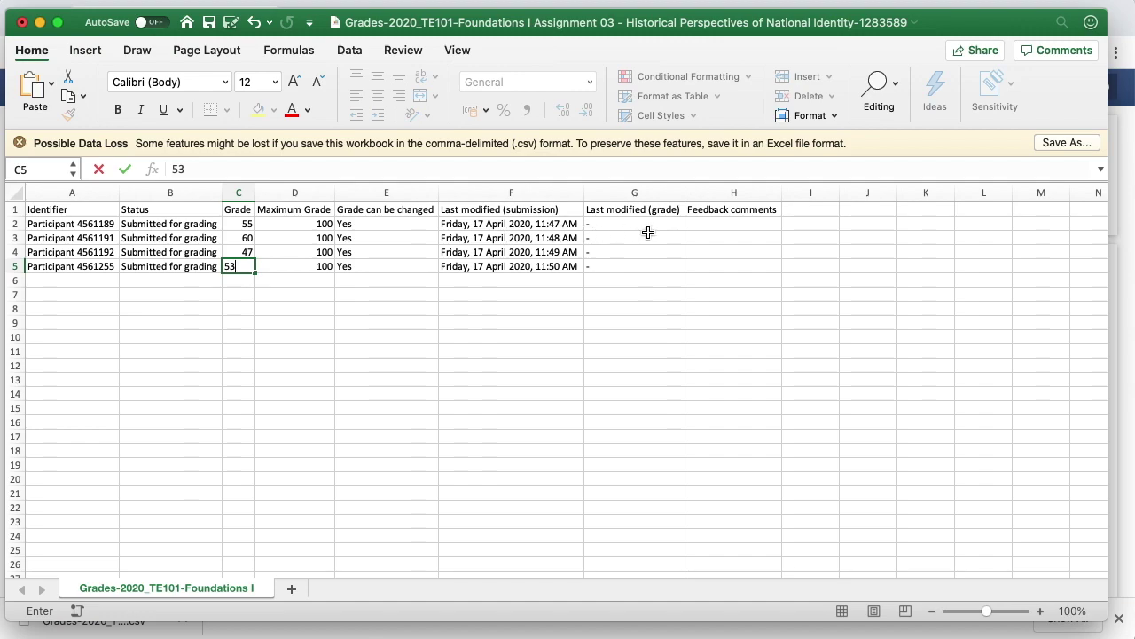
Enter the feedback comments "very good", "well done", "not bad" and "good work" in cells H2 to H5
click(718, 225)
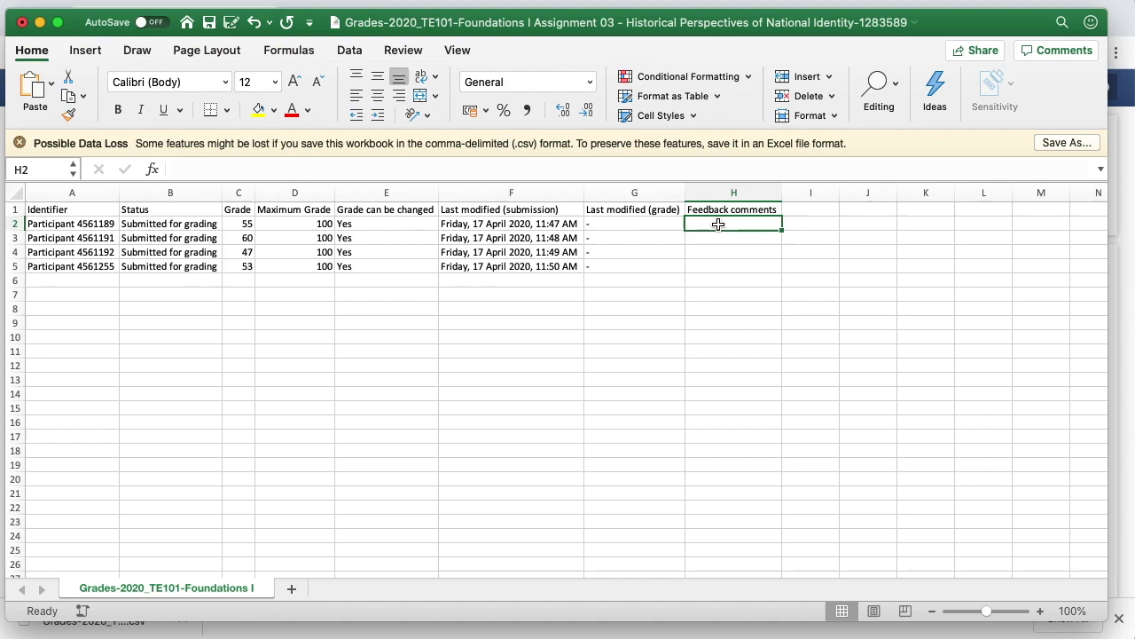
text(very good)
key(Return)
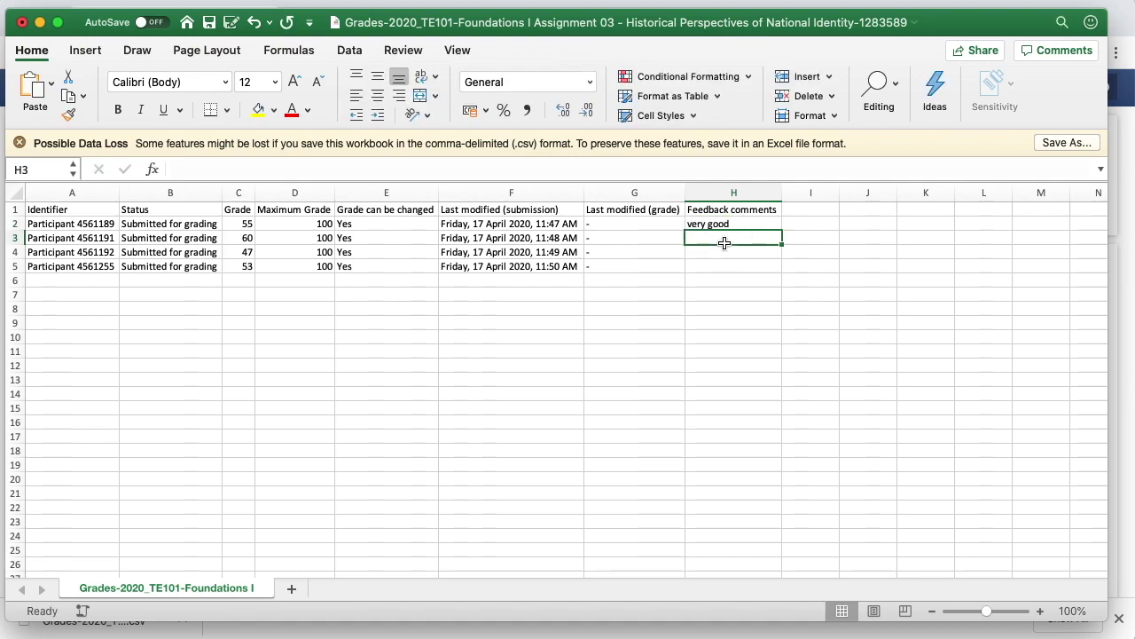
text(well done)
key(Return)
text(not bad)
key(Return)
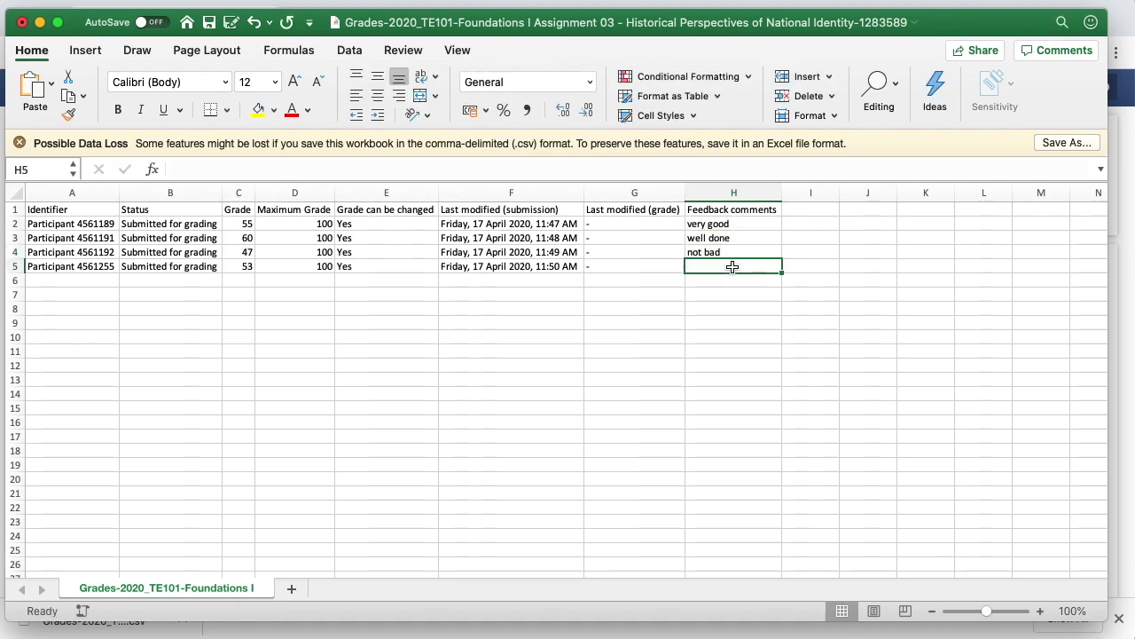
text(good work)
click(65, 209)
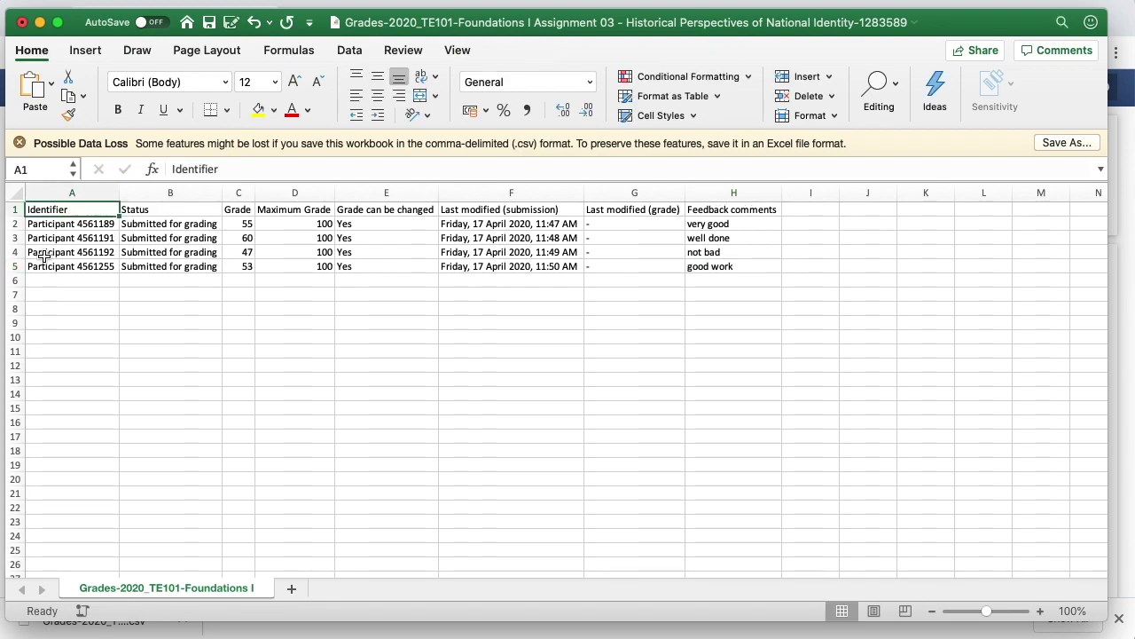
Save the grading worksheet in its CSV format and close the workbook
click(112, 1)
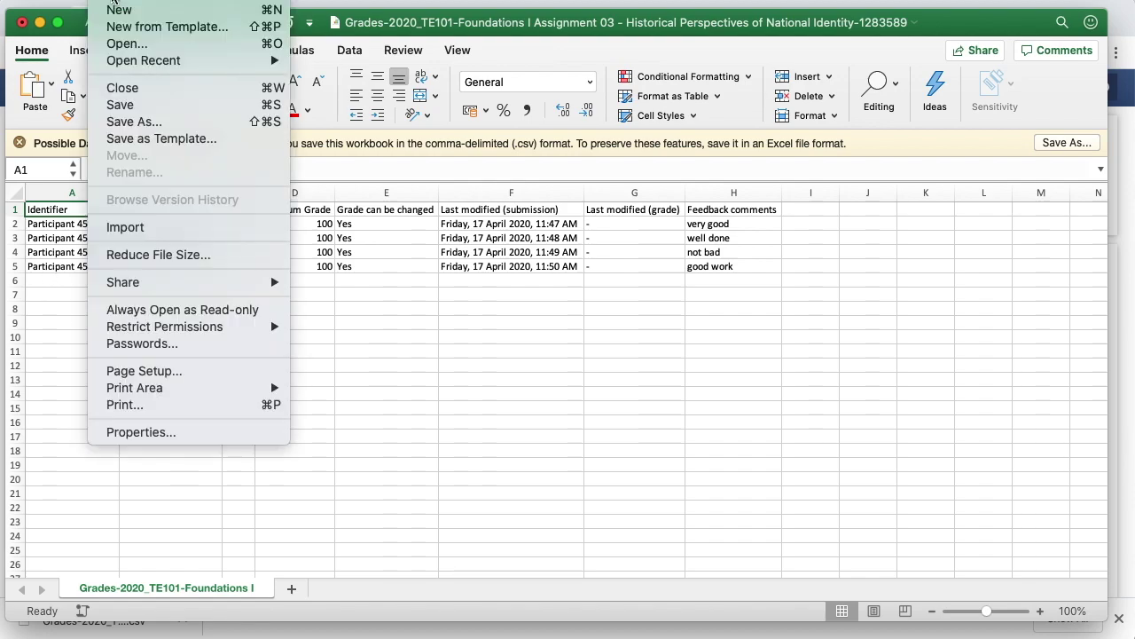
click(124, 108)
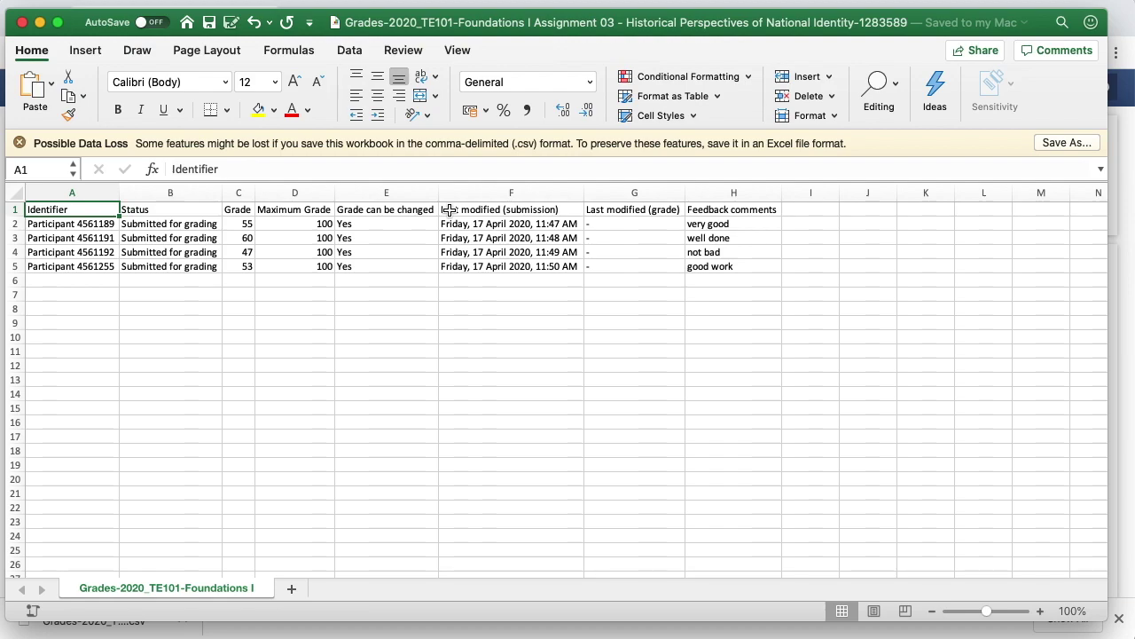
click(22, 24)
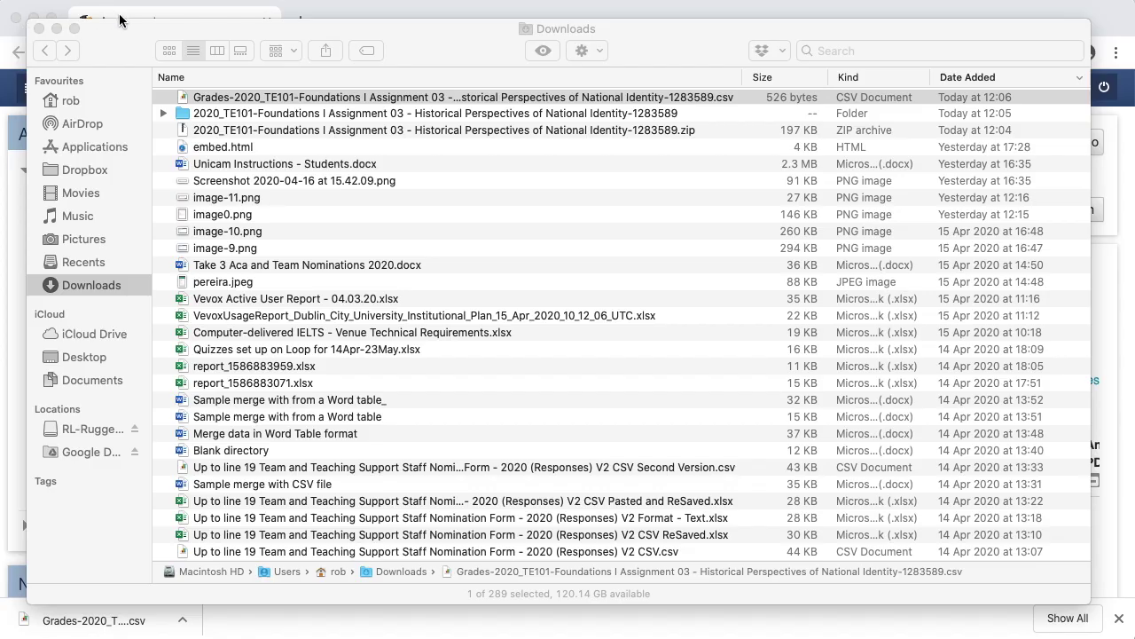
Switch to Chrome, start the grading worksheet upload for the assignment and add the edited Grades CSV from Downloads as its file
click(116, 16)
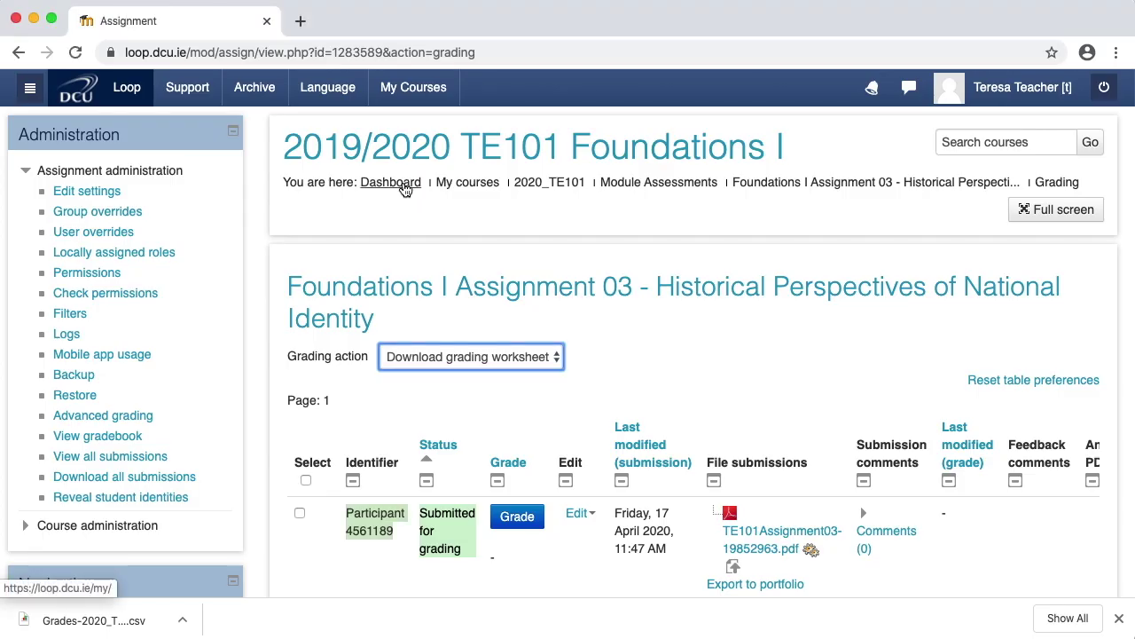
click(558, 359)
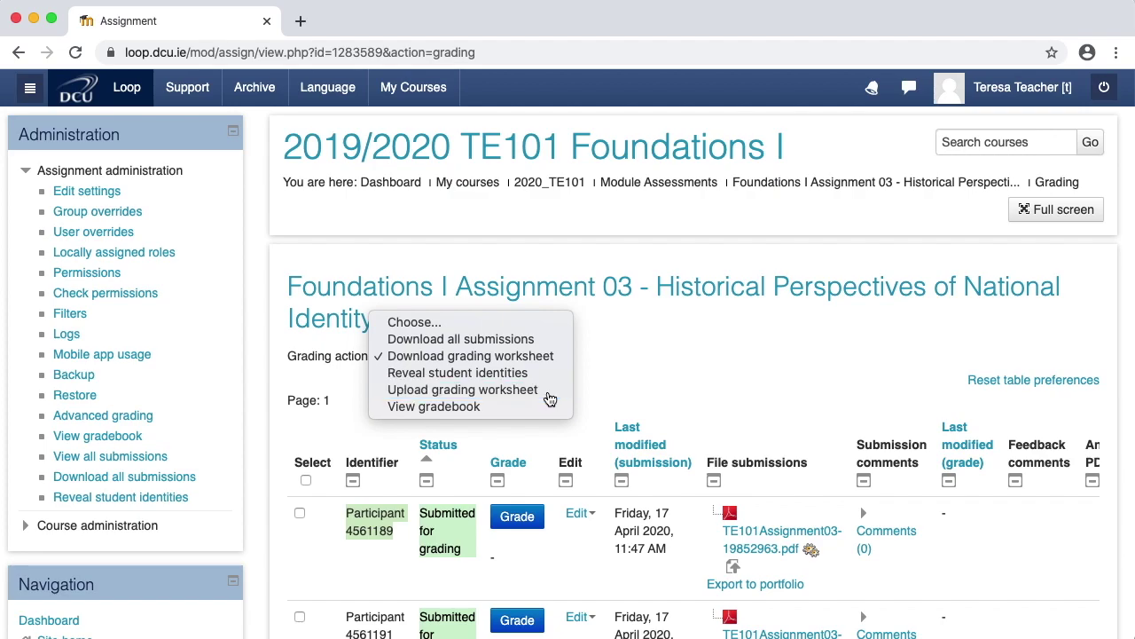
click(550, 398)
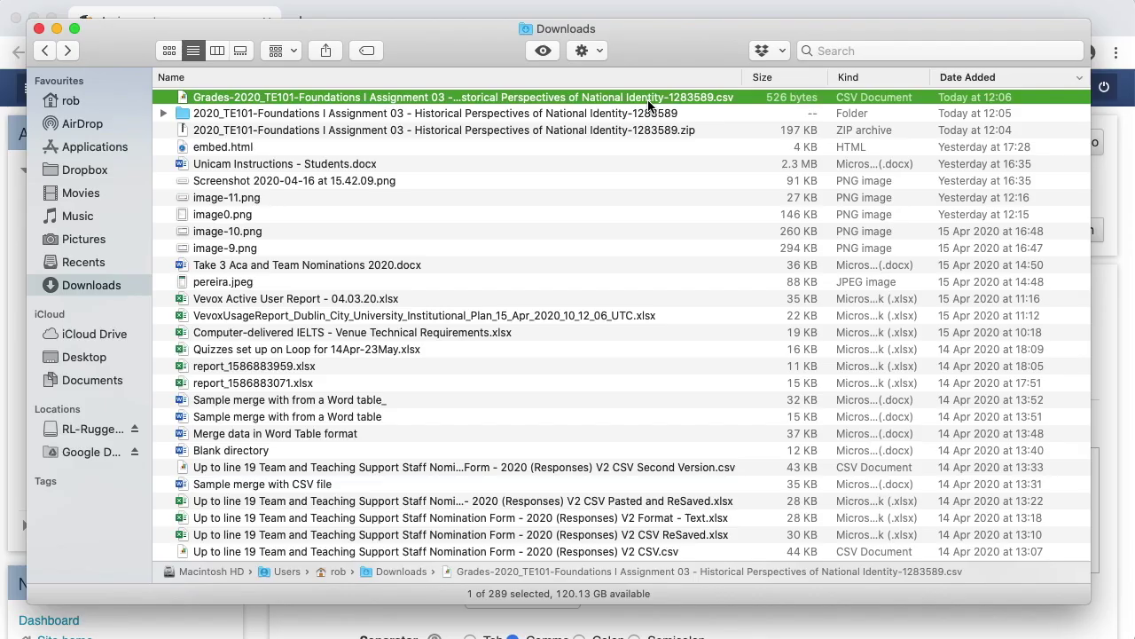
drag(648, 103, 950, 500)
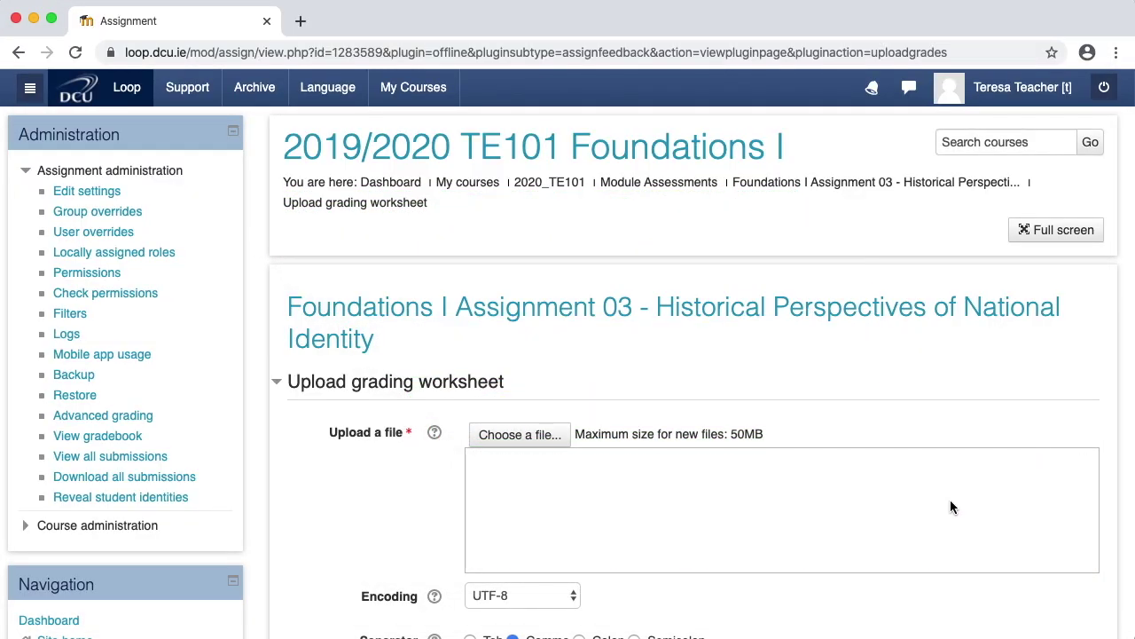
Upload the grading worksheet with comma separator and confirm the grade and feedback changes, returning to the submissions table
scroll(950, 501, down, 5)
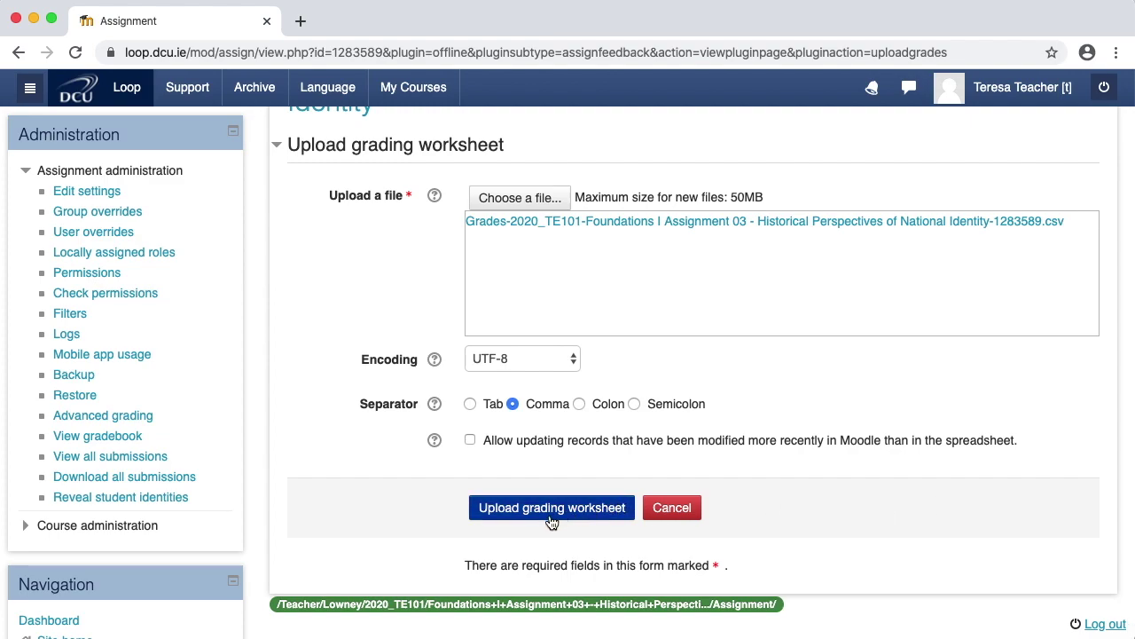
click(552, 507)
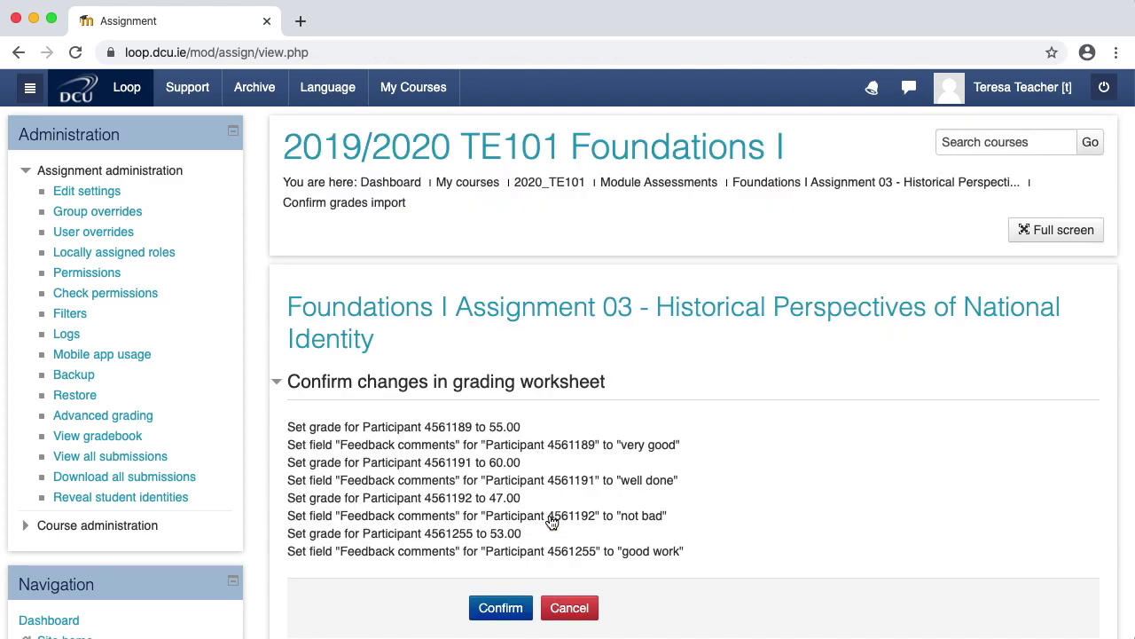
click(500, 609)
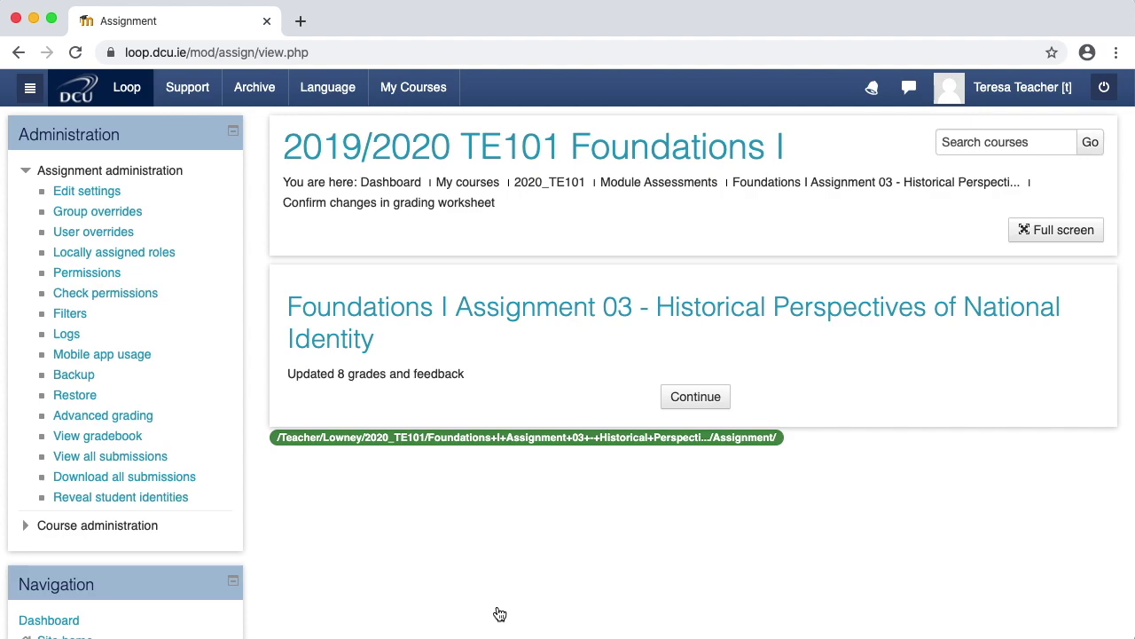
click(696, 399)
scroll(700, 401, down, 3)
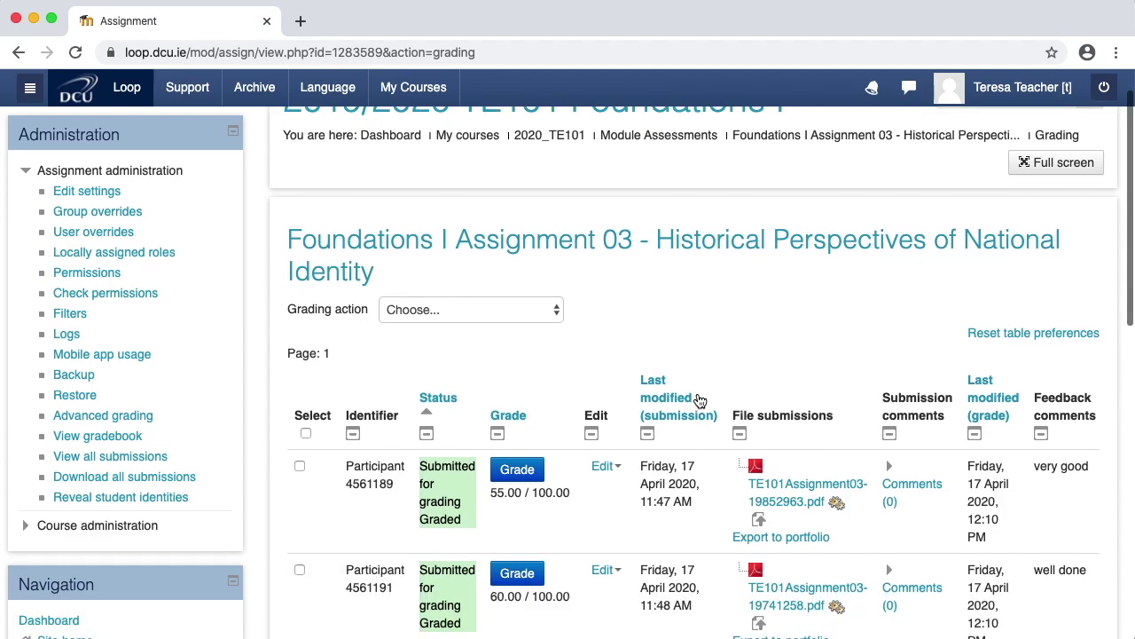
scroll(700, 401, down, 3)
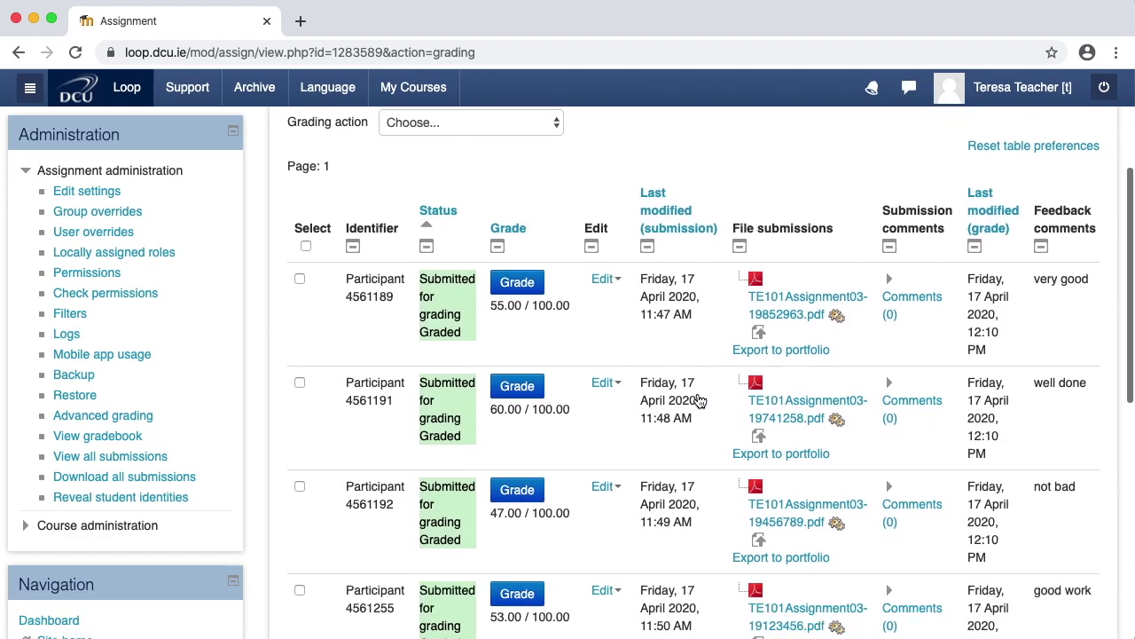